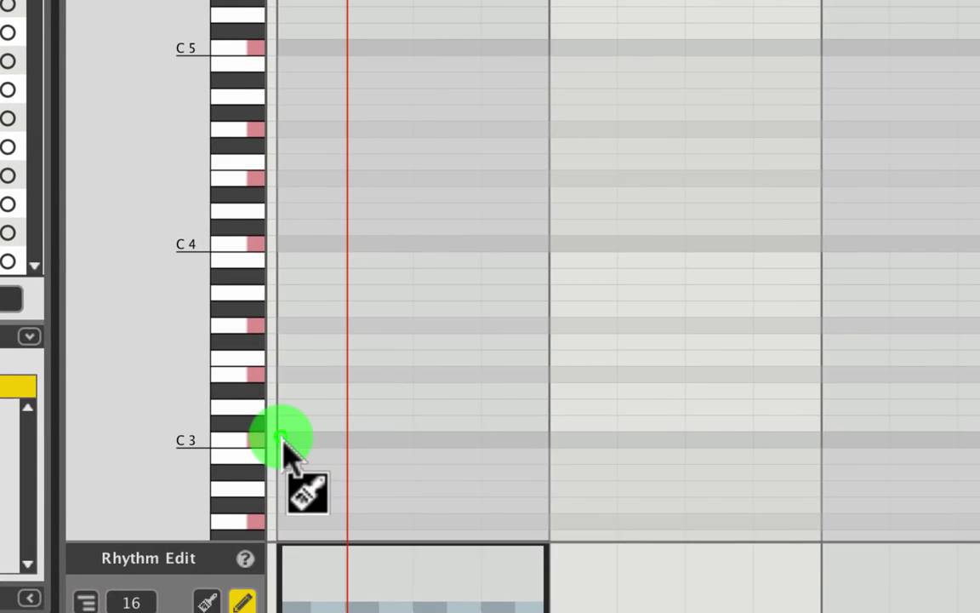
- Sketch a four-bar melody rising from C3 and play it back with its harmony
mouse_move(280, 438)
mouse_down()
mouse_move(472, 387)
mouse_move(781, 268)
mouse_move(838, 281)
mouse_up()
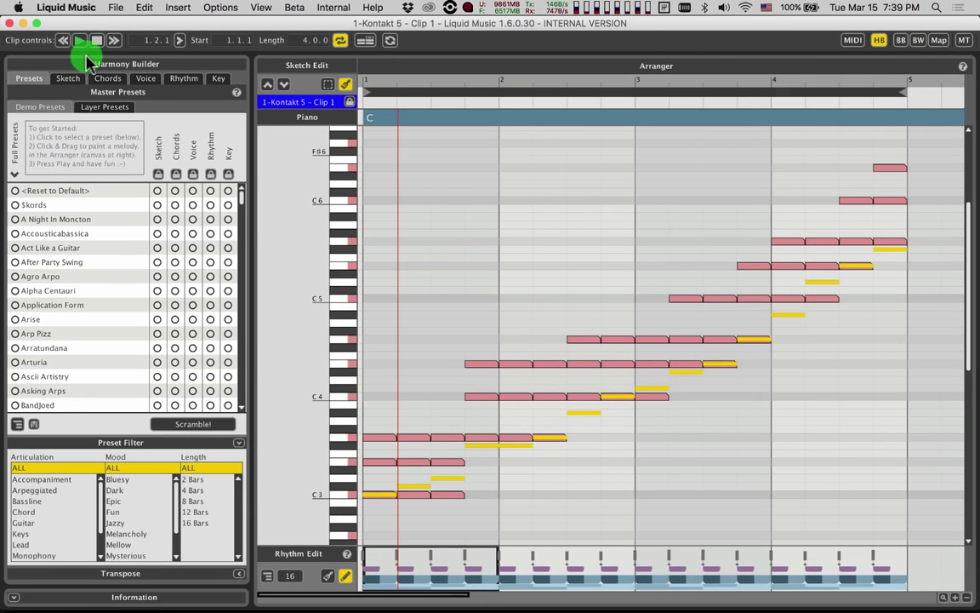
click(80, 40)
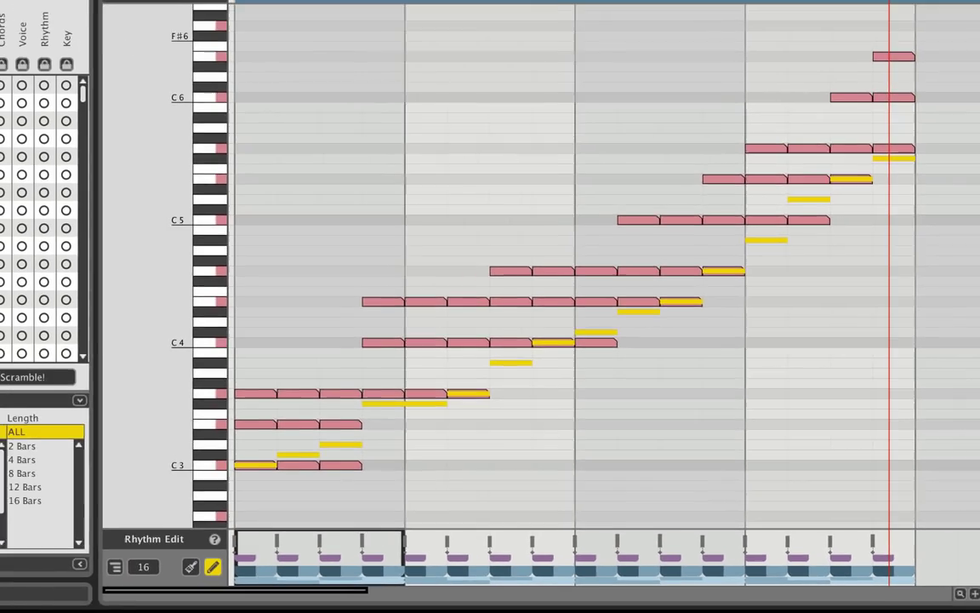
click(79, 41)
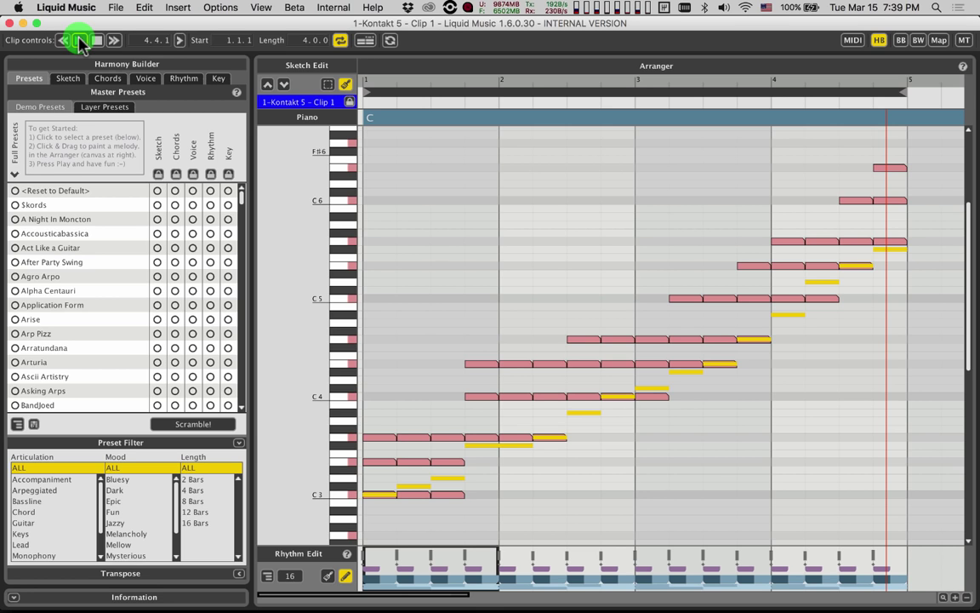
- Apply the I–vi–ii–V chord progression preset (C, Am, Dm, G)
click(109, 80)
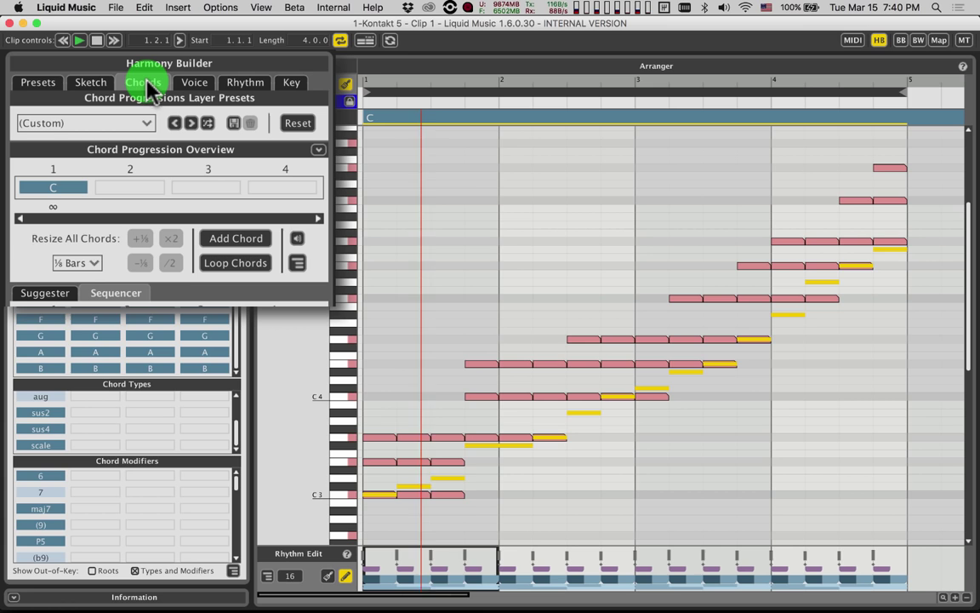
click(147, 122)
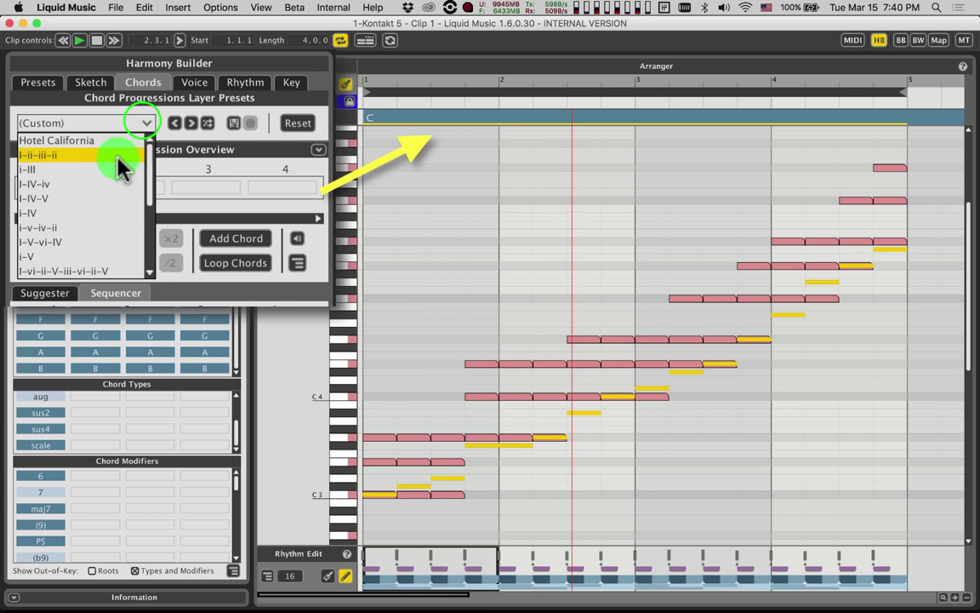
scroll(99, 200, down, 2)
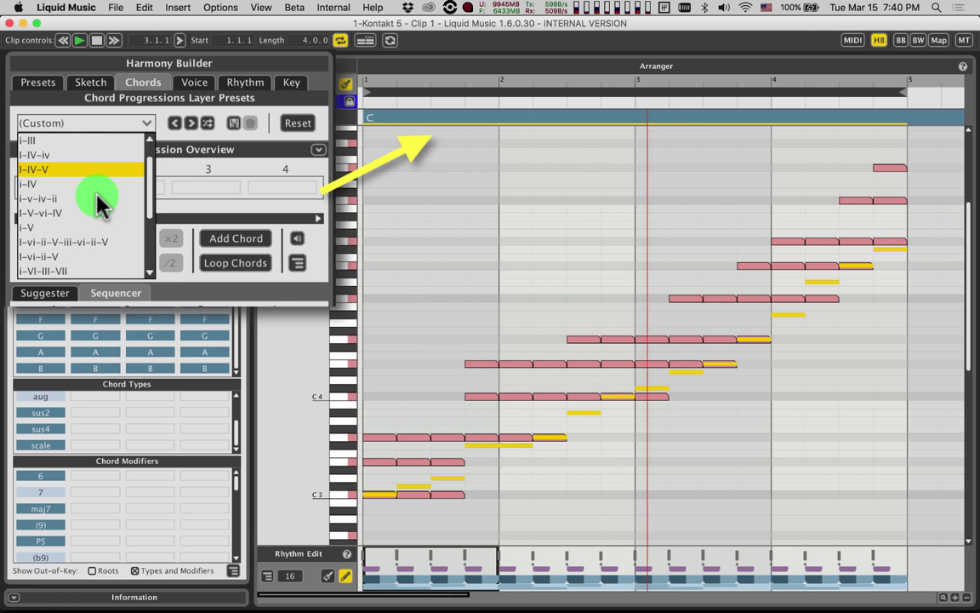
click(63, 257)
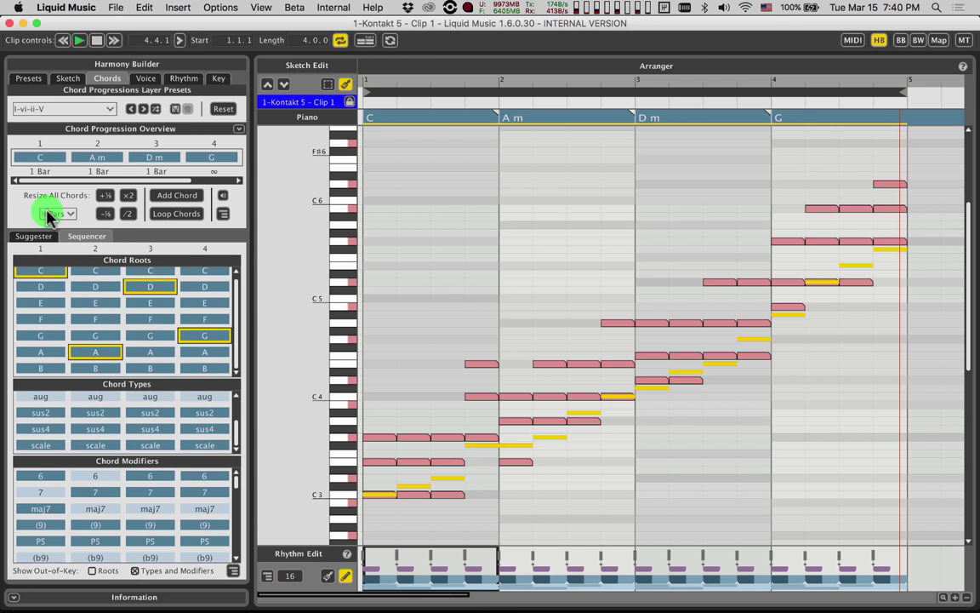
- Apply the Bossa Nova (human) rhythm layer preset
click(182, 79)
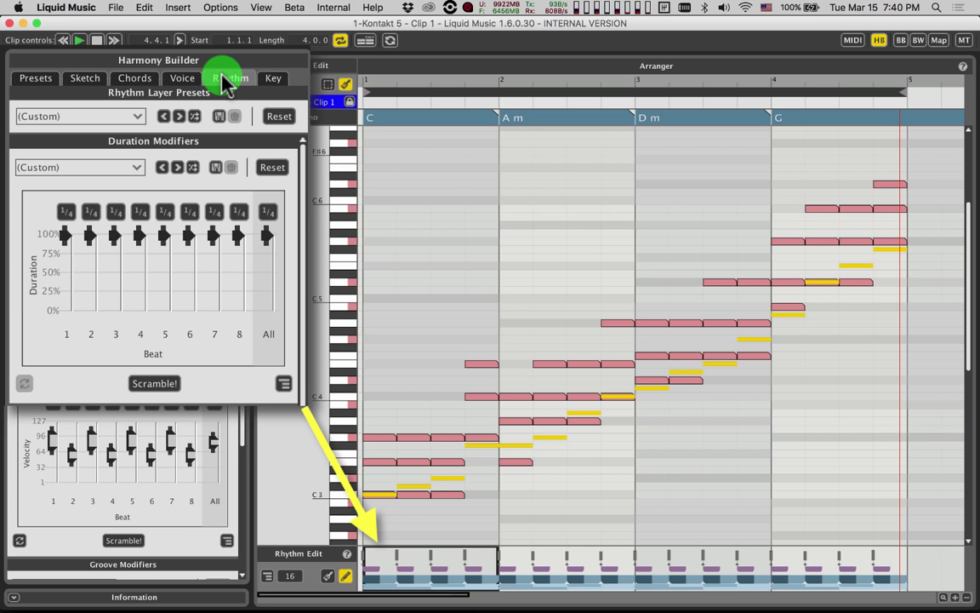
click(138, 115)
scroll(85, 204, down, 2)
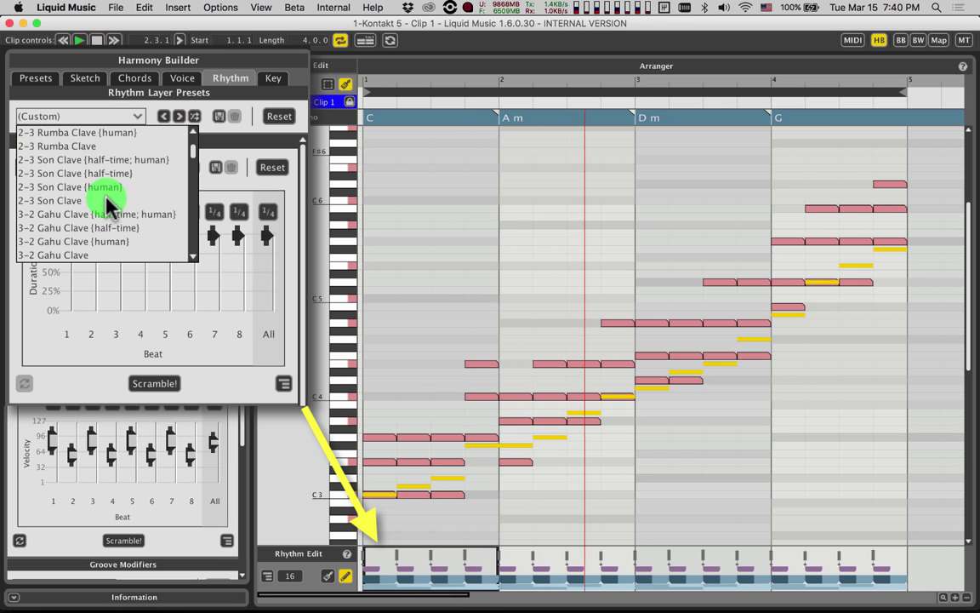
scroll(99, 193, down, 2)
scroll(94, 204, down, 2)
scroll(109, 204, down, 2)
scroll(109, 204, down, 2)
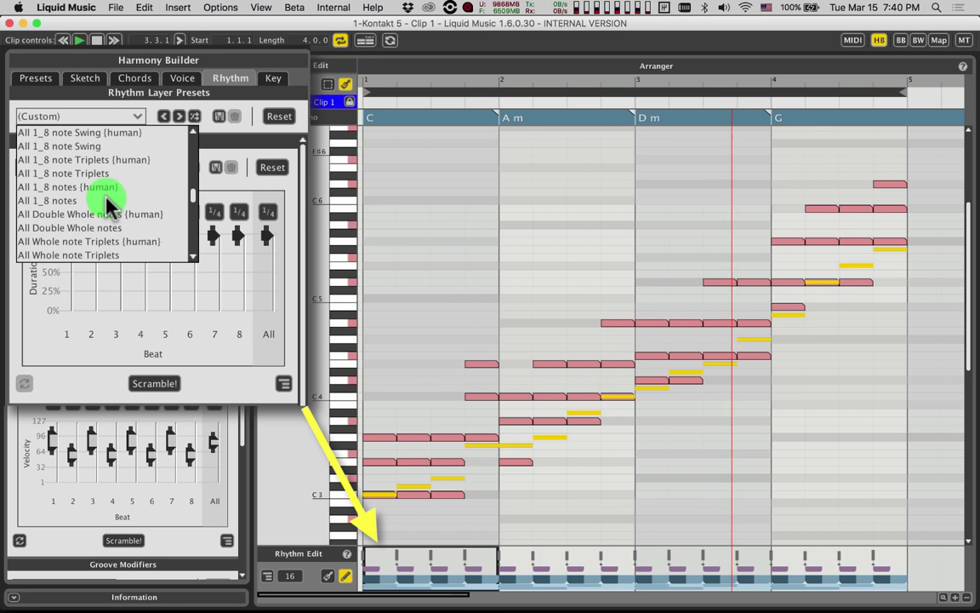
scroll(109, 204, down, 1)
scroll(109, 204, down, 1)
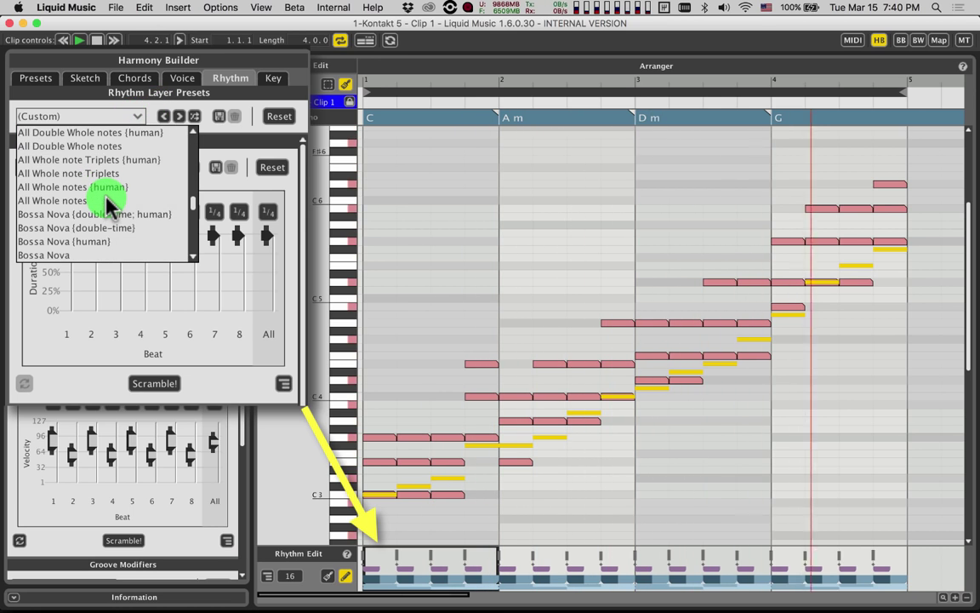
click(85, 241)
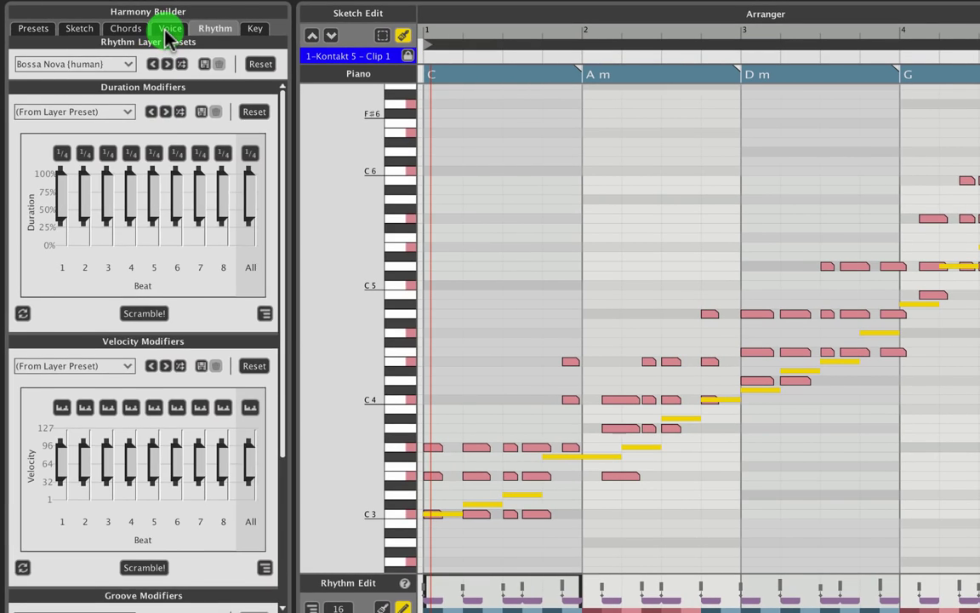
- Apply the 5-Voice voice layer preset
click(167, 33)
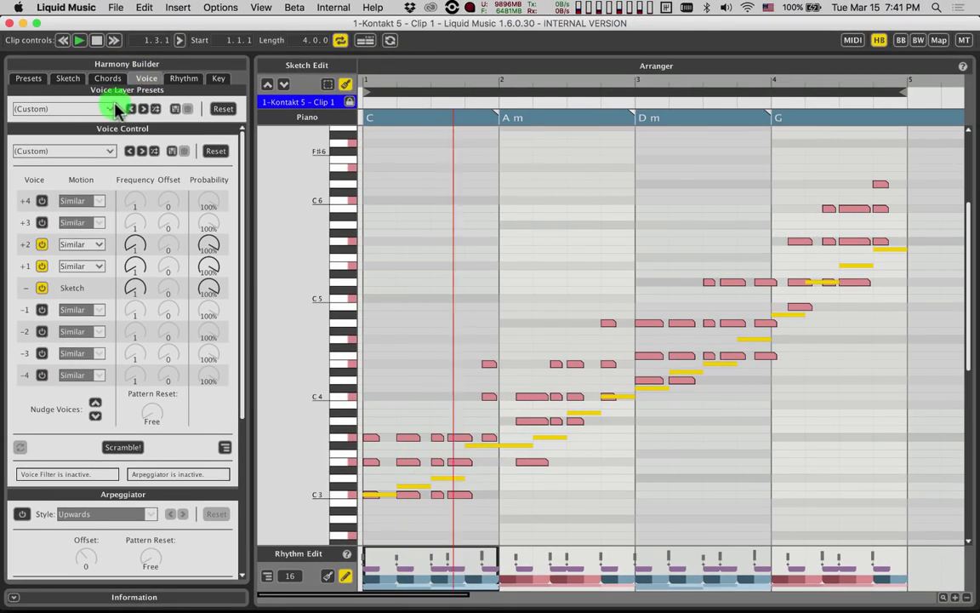
click(116, 109)
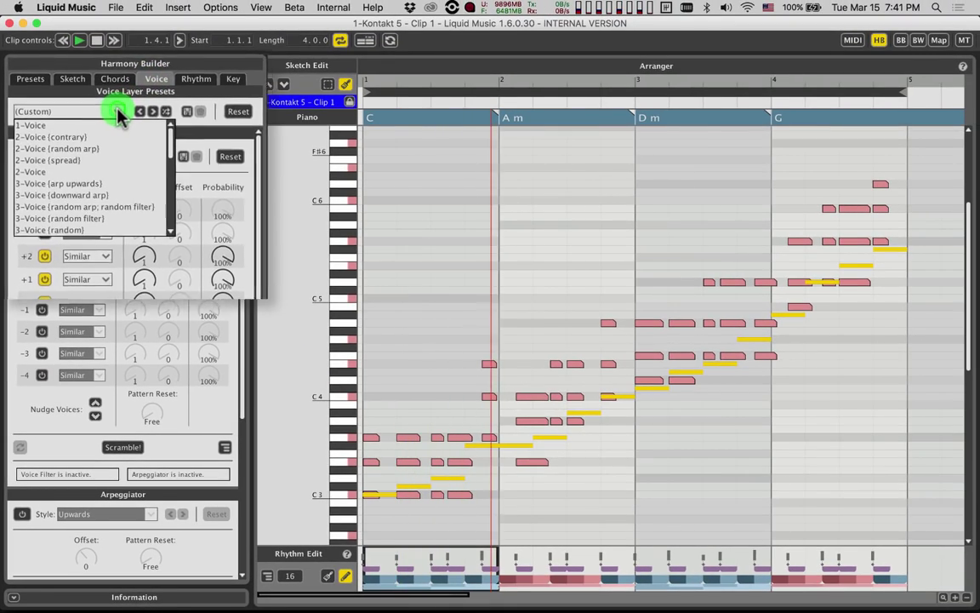
scroll(89, 225, down, 5)
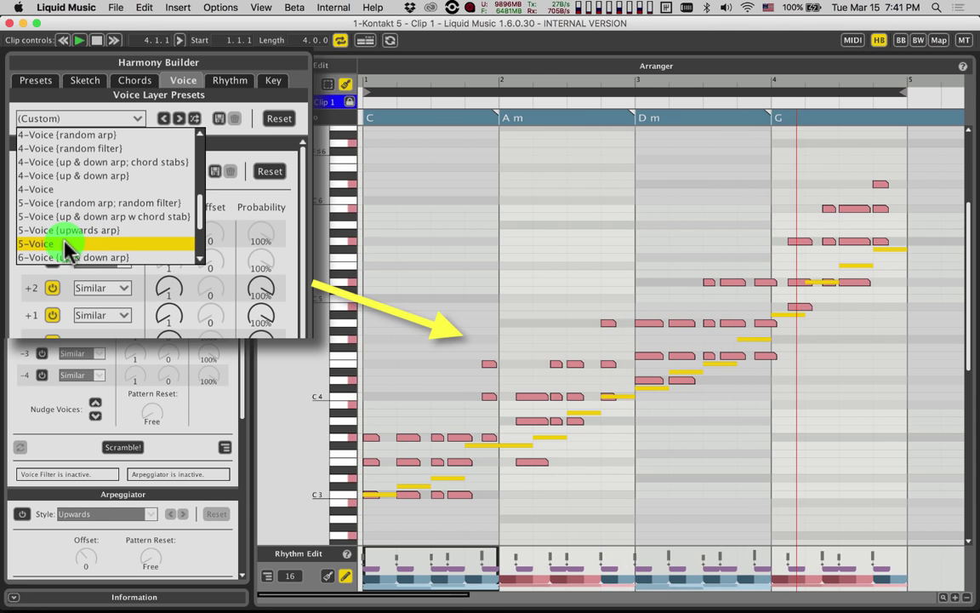
click(66, 244)
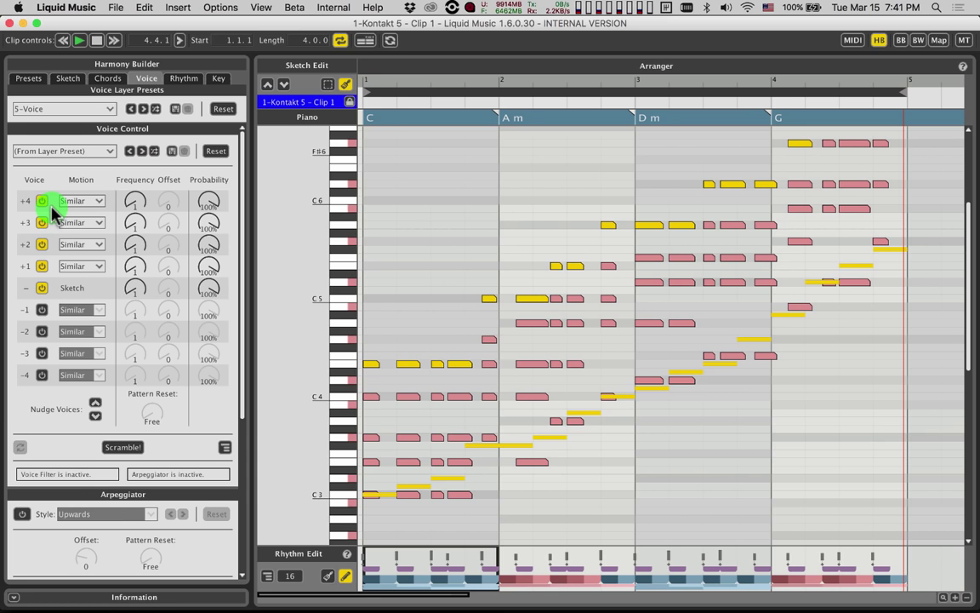
- Add chord modifiers so the bars read Cmaj7, Am7, Dm7 and G7
click(107, 81)
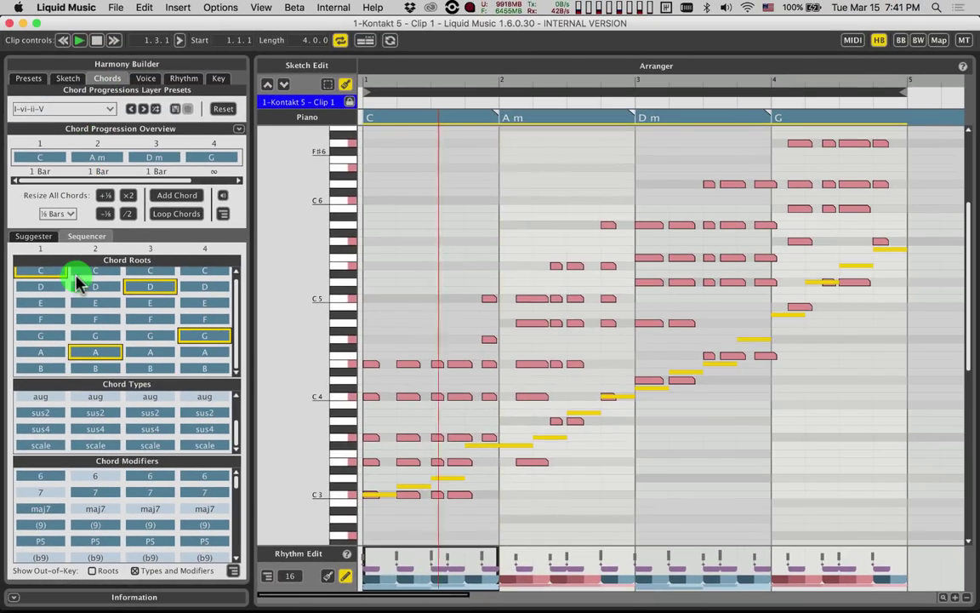
click(60, 491)
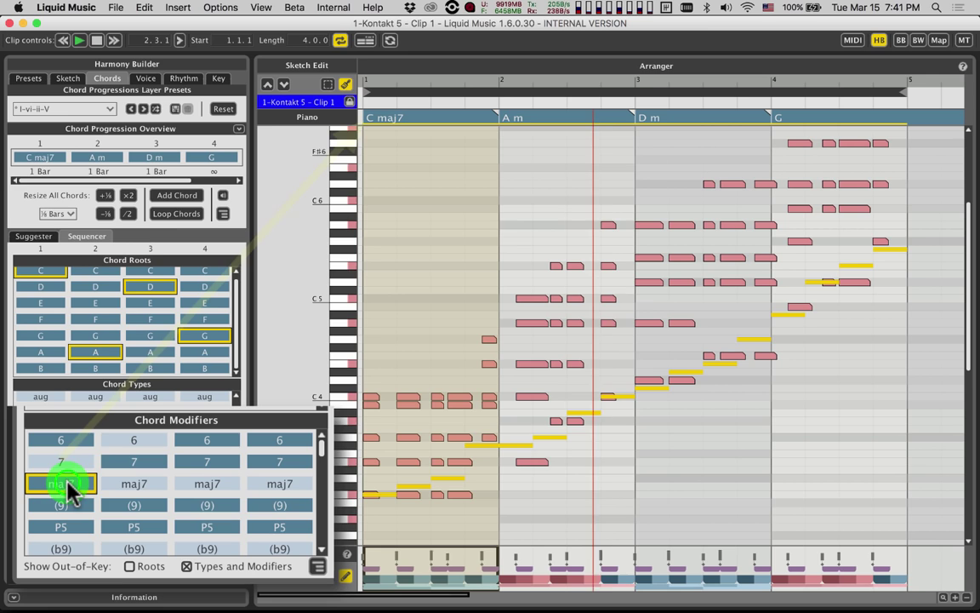
click(129, 463)
click(196, 462)
click(272, 464)
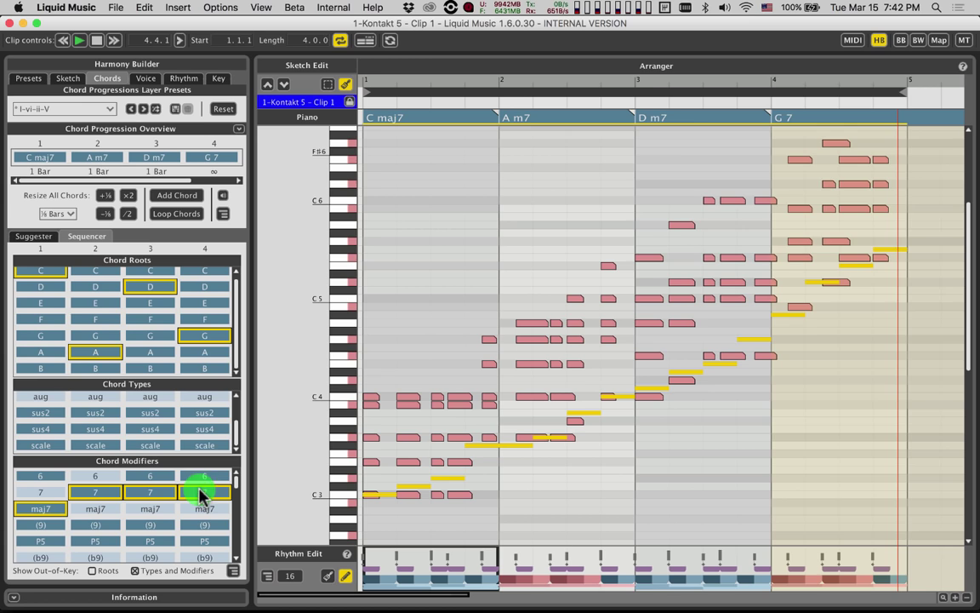
- Switch the rhythm to All 1_16 notes (human) and enable the Arpeggiator
click(179, 84)
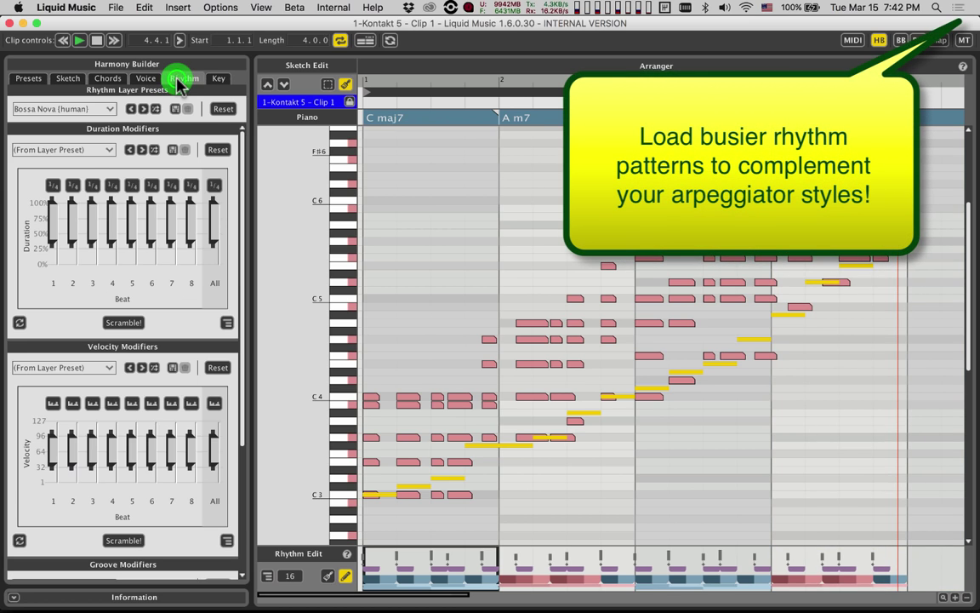
click(104, 111)
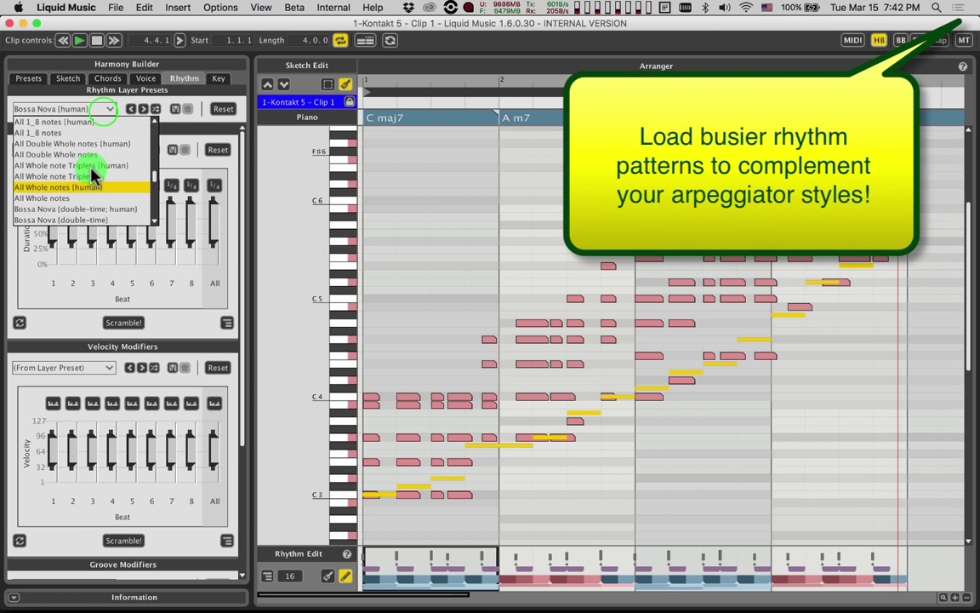
scroll(90, 170, up, 3)
scroll(93, 175, up, 1)
scroll(92, 170, up, 2)
scroll(91, 169, up, 1)
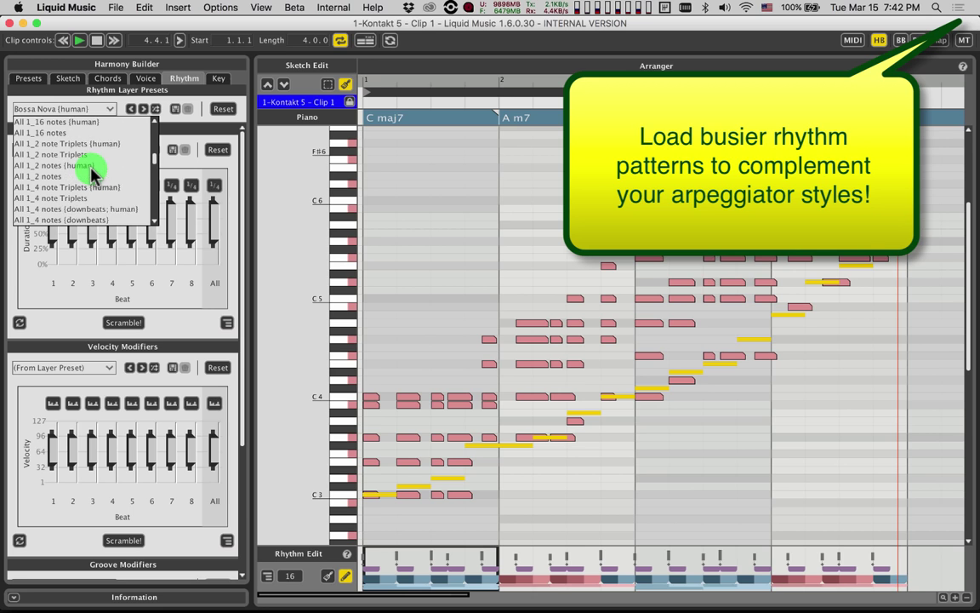
scroll(91, 166, up, 1)
click(68, 133)
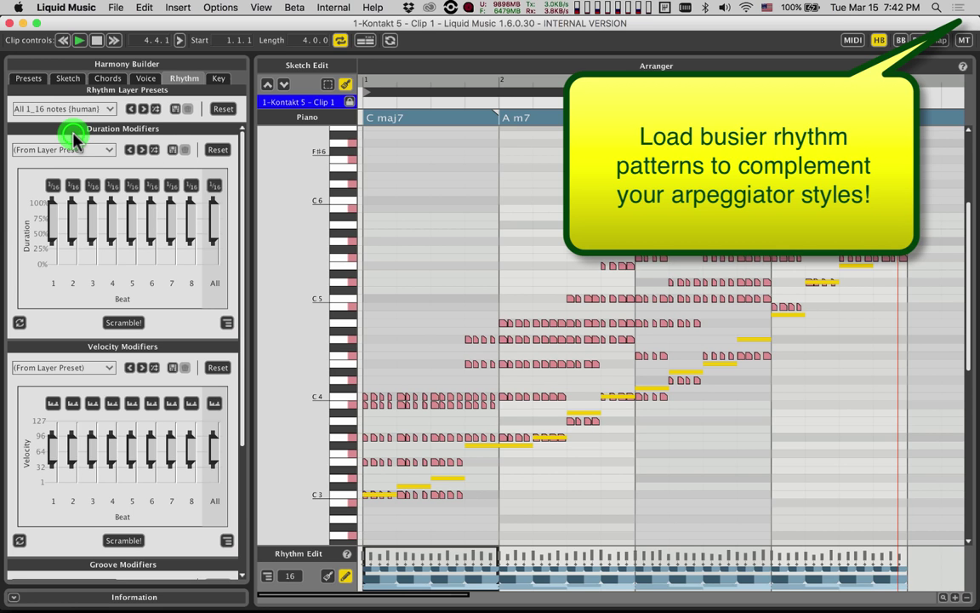
click(145, 81)
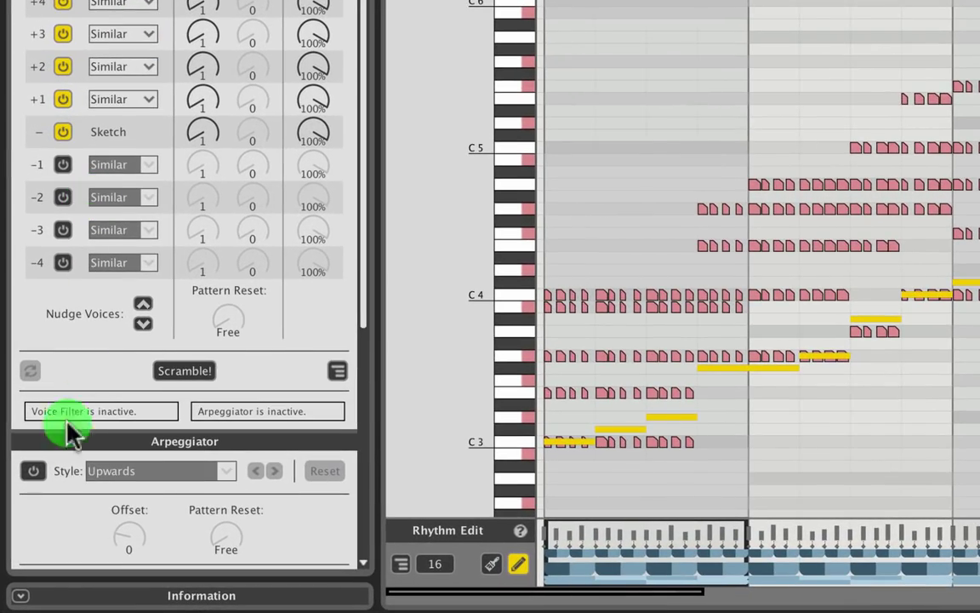
click(34, 471)
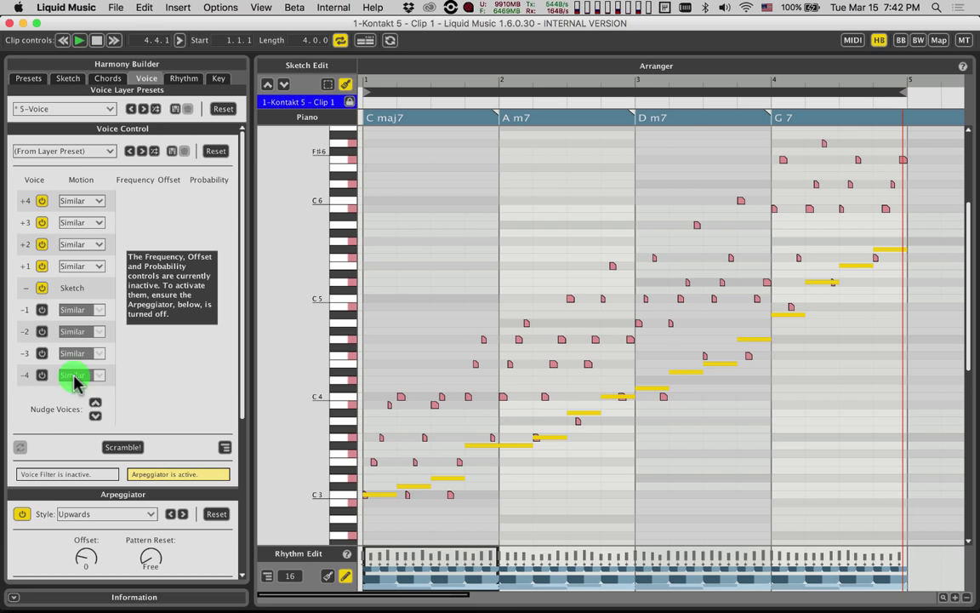
- Change the key to D#/E♭ and sketch a new steadily rising melody
click(218, 79)
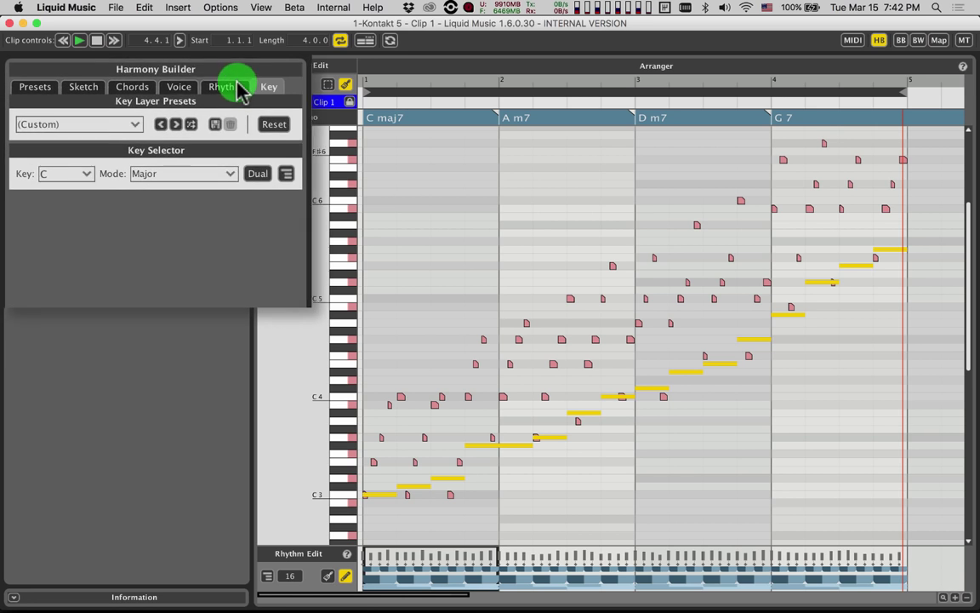
click(93, 185)
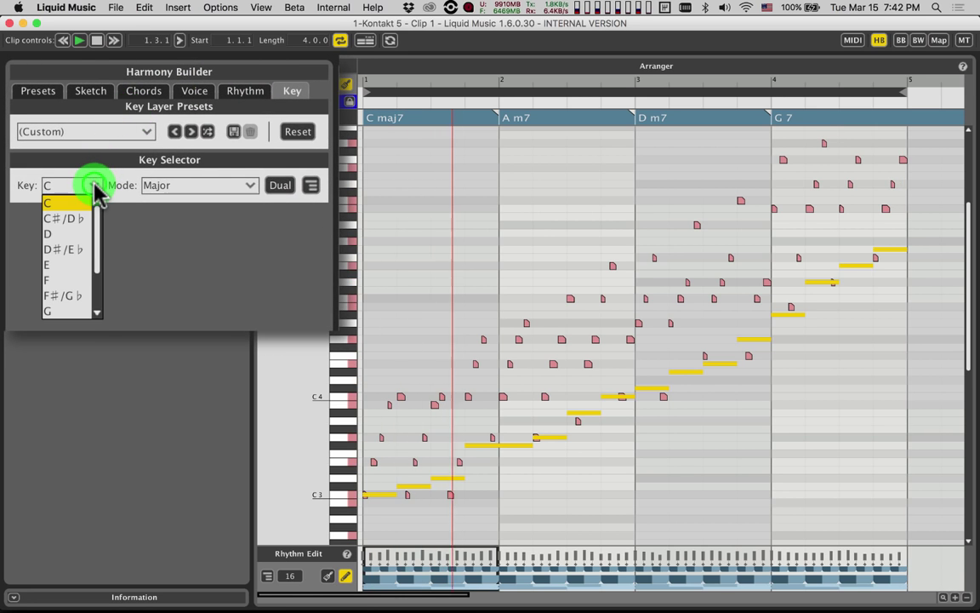
click(81, 253)
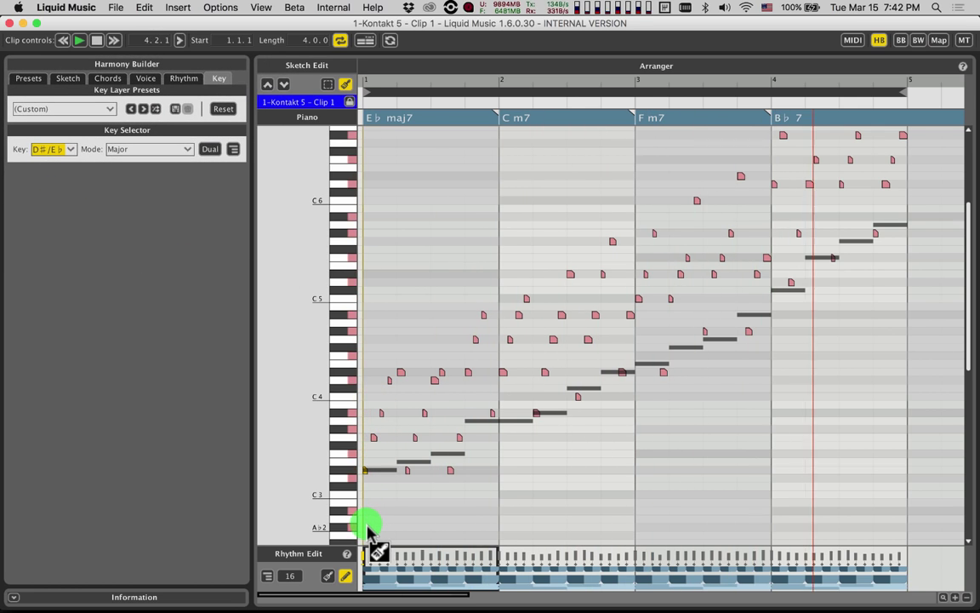
mouse_move(367, 528)
mouse_down()
mouse_move(449, 508)
mouse_move(832, 364)
mouse_move(902, 313)
mouse_up()
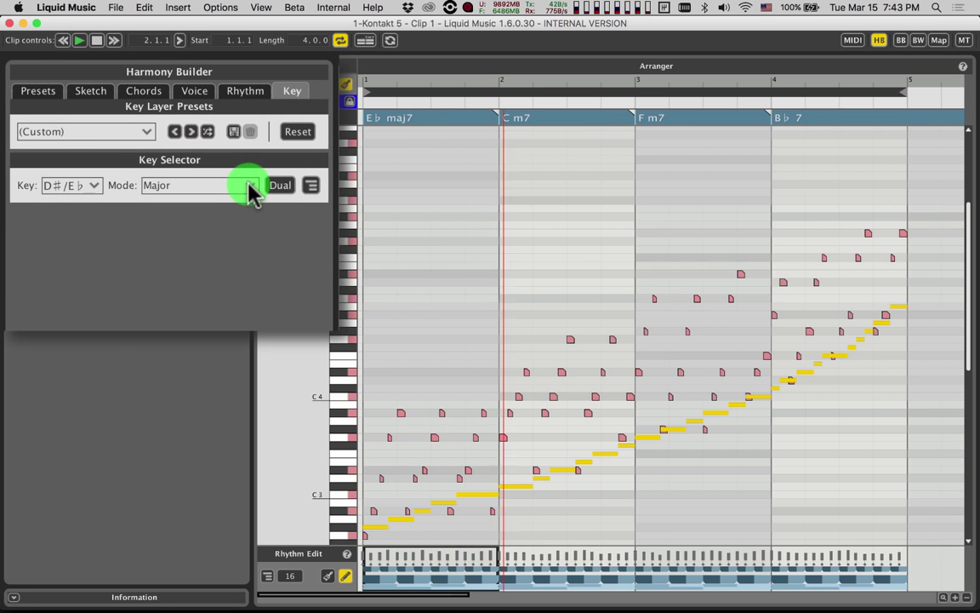
- Set the mode to Minor, giving D#m7, Bmaj7, E#m7b5 and A#m7 chords
click(239, 179)
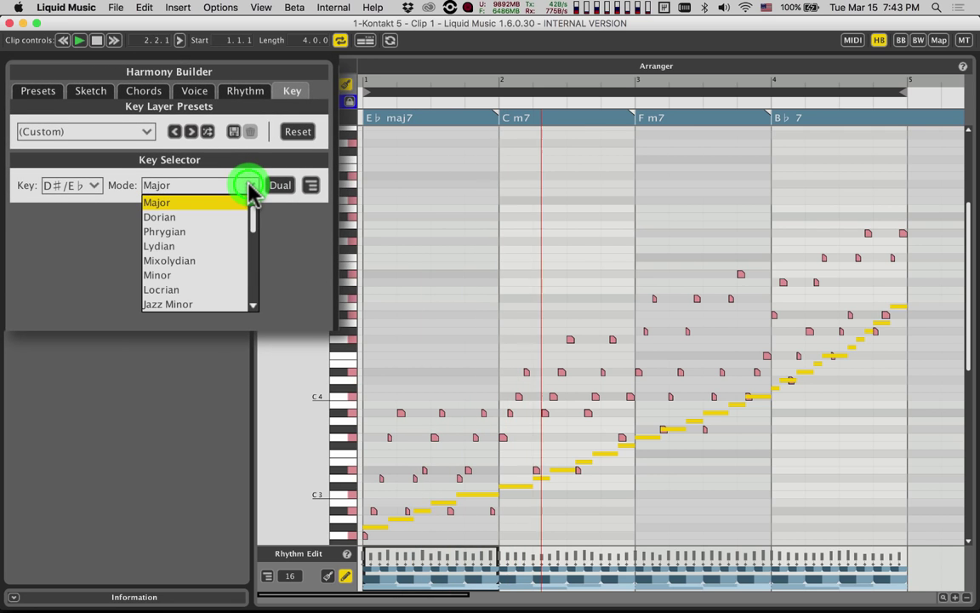
click(202, 274)
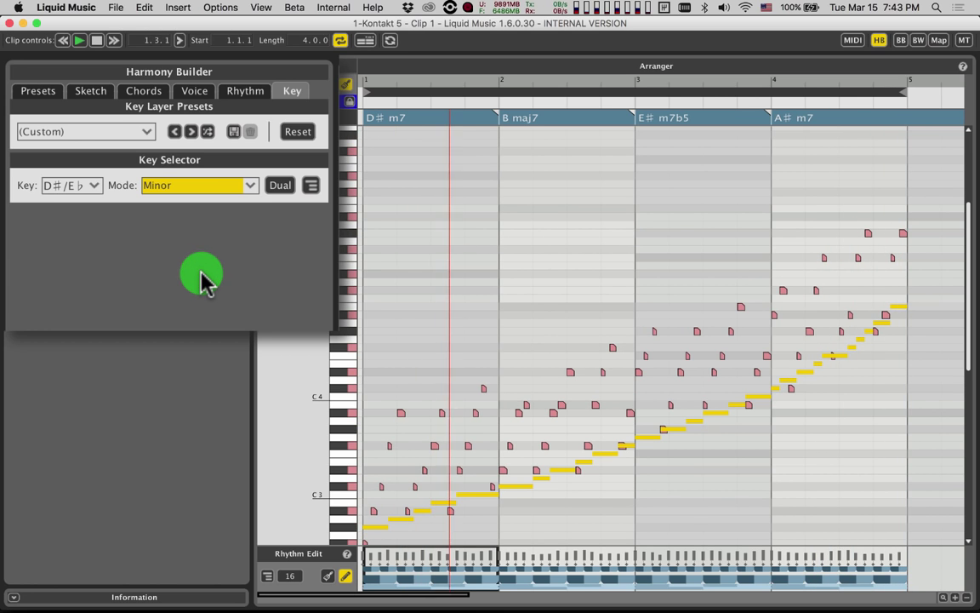